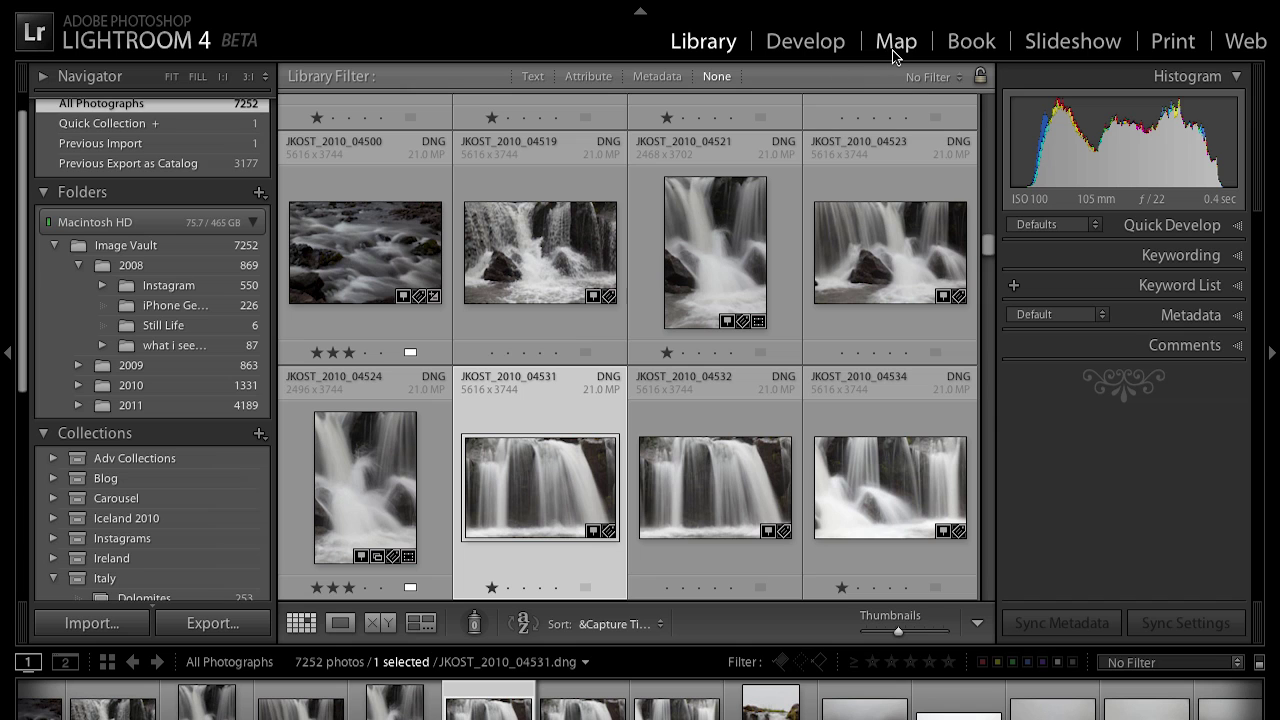
Show the catalog's geotagged photo clusters in the Map module and focus the Search Map box
click(896, 42)
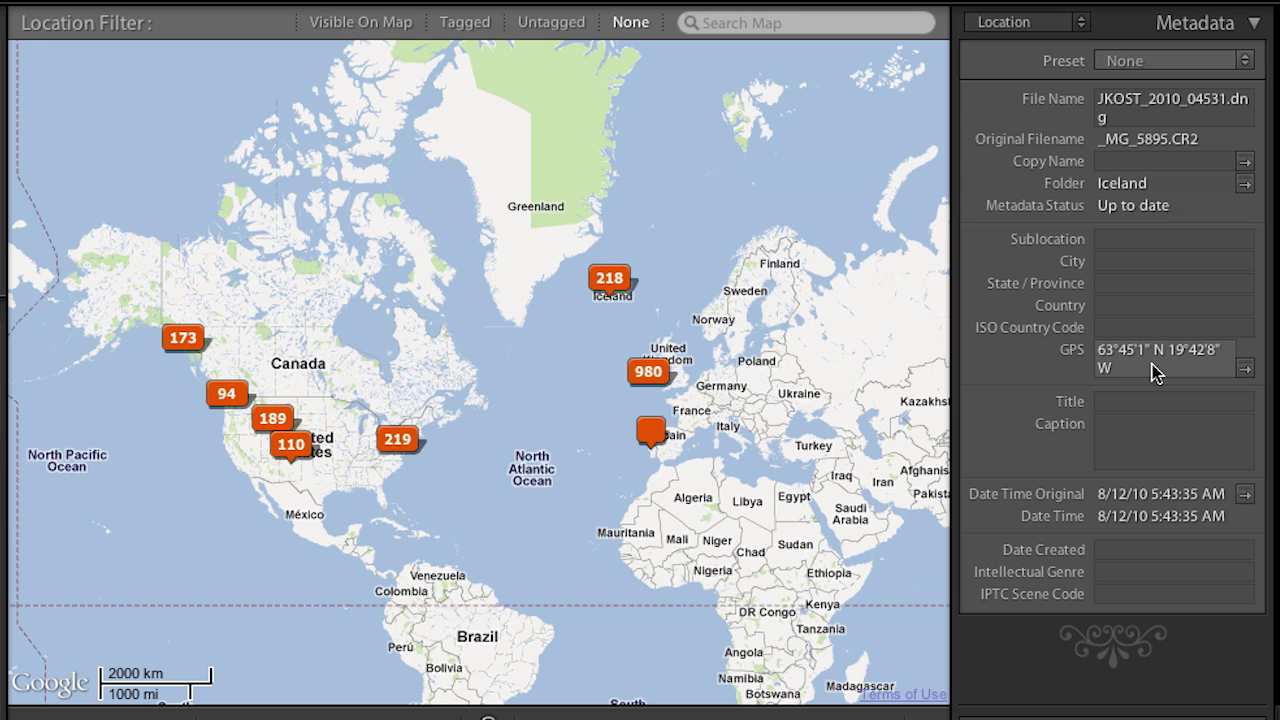
click(737, 26)
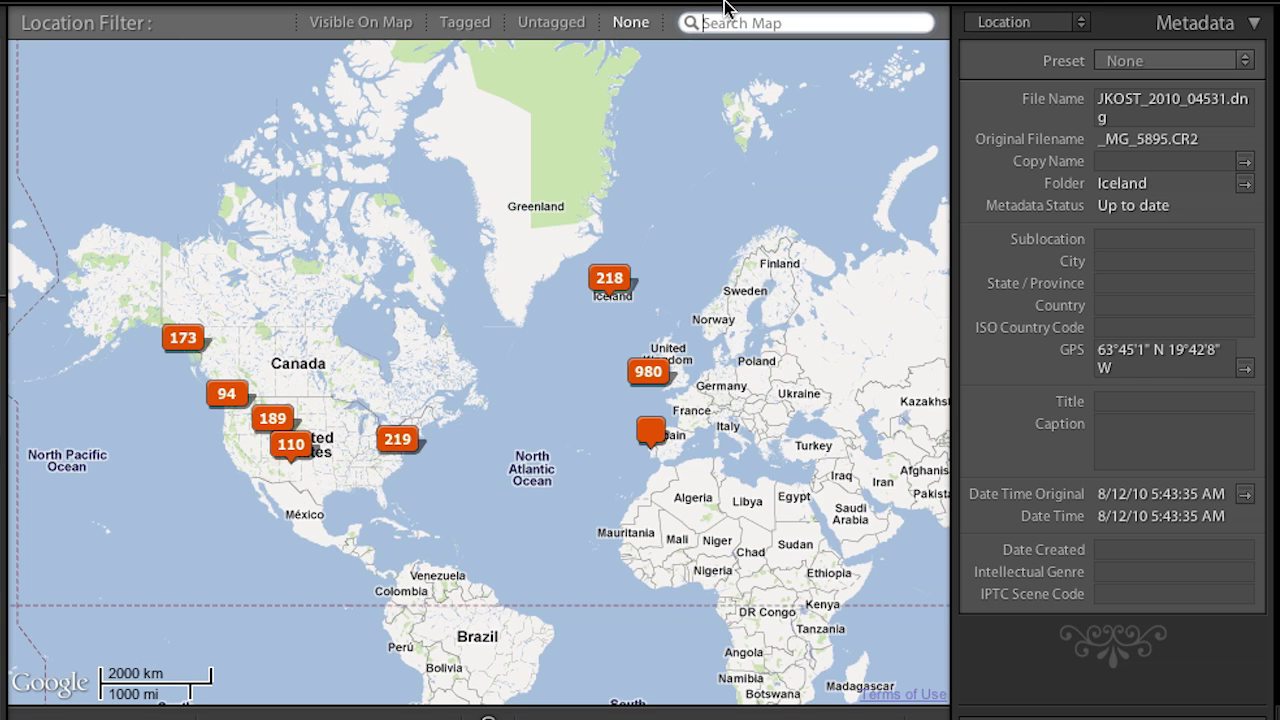
Search the map for 'White Sands National Park' and zoom in on White Sands National Monument
text(White Sands National Park)
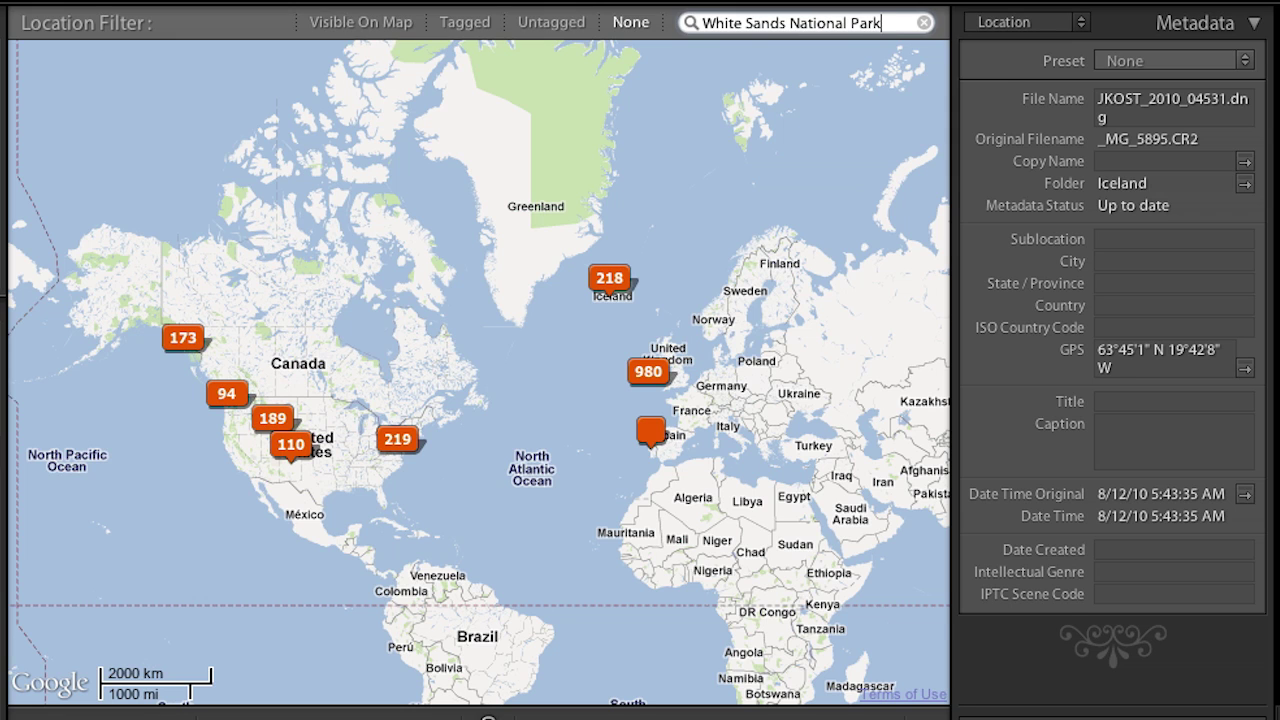
key(Return)
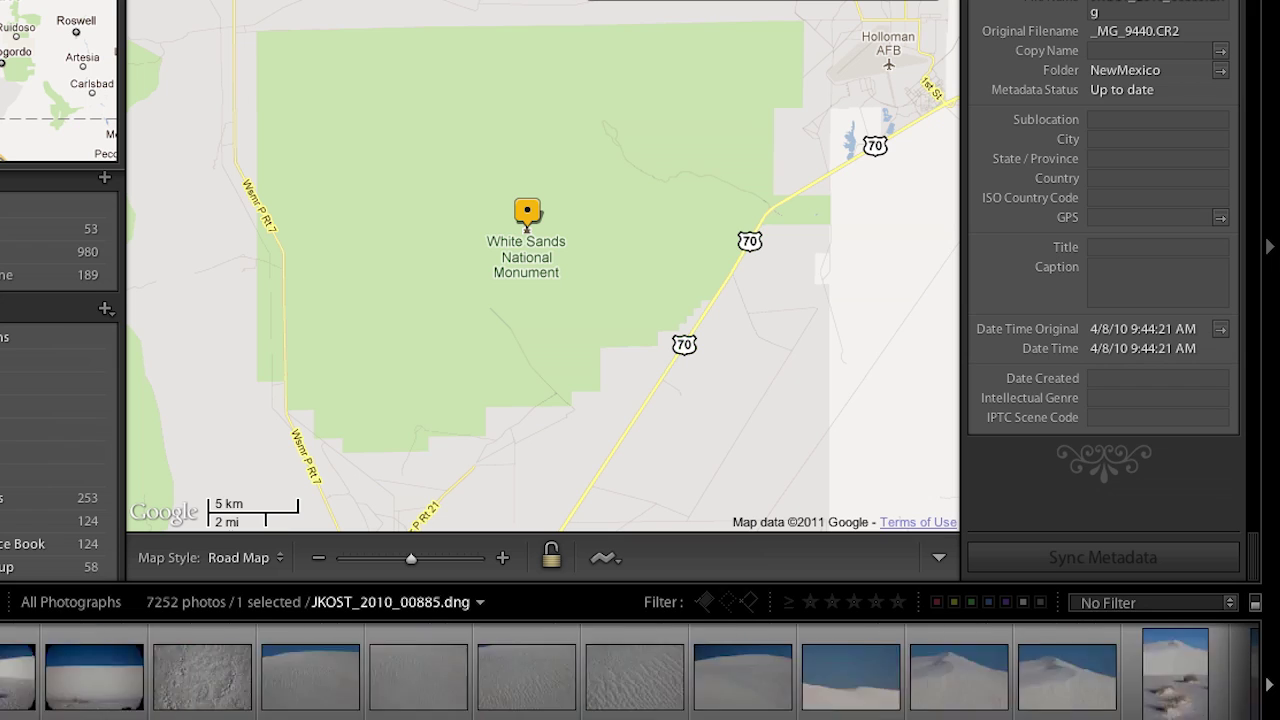
scroll(195, 680, down, 5)
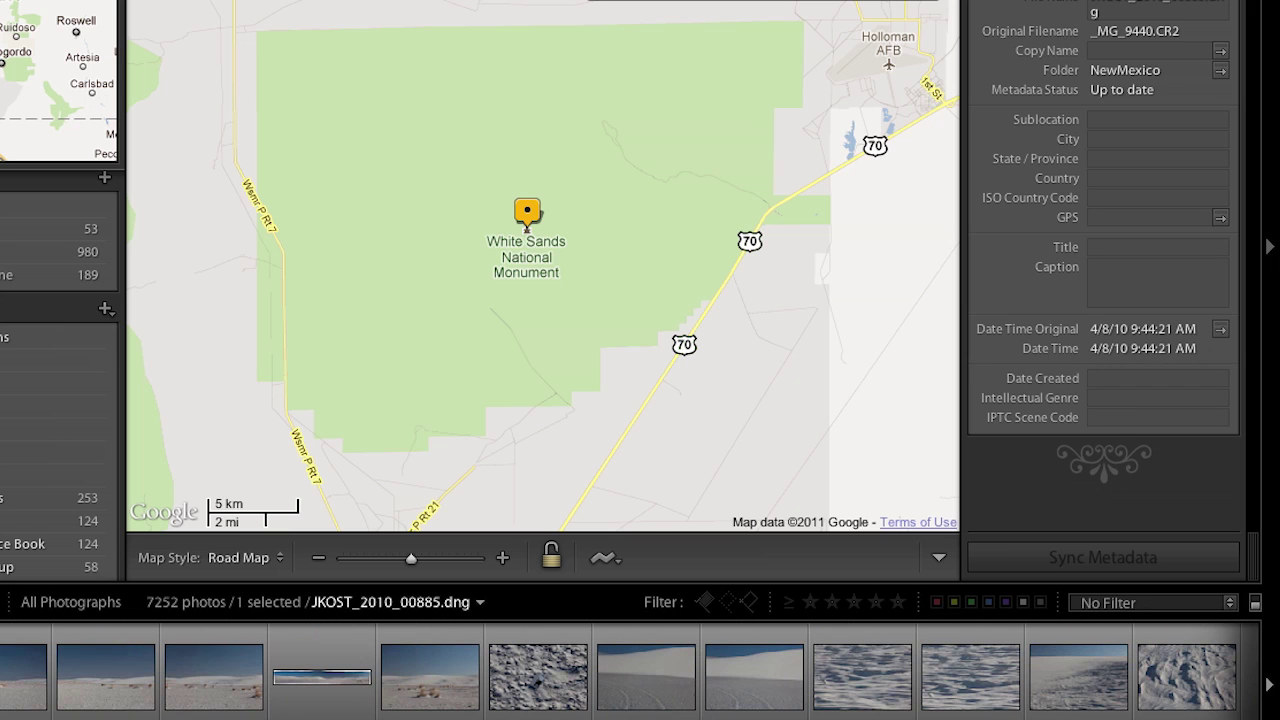
Geotag the 157 White Sands photos by placing them on White Sands National Monument
shift+click(205, 697)
drag(205, 697, 527, 240)
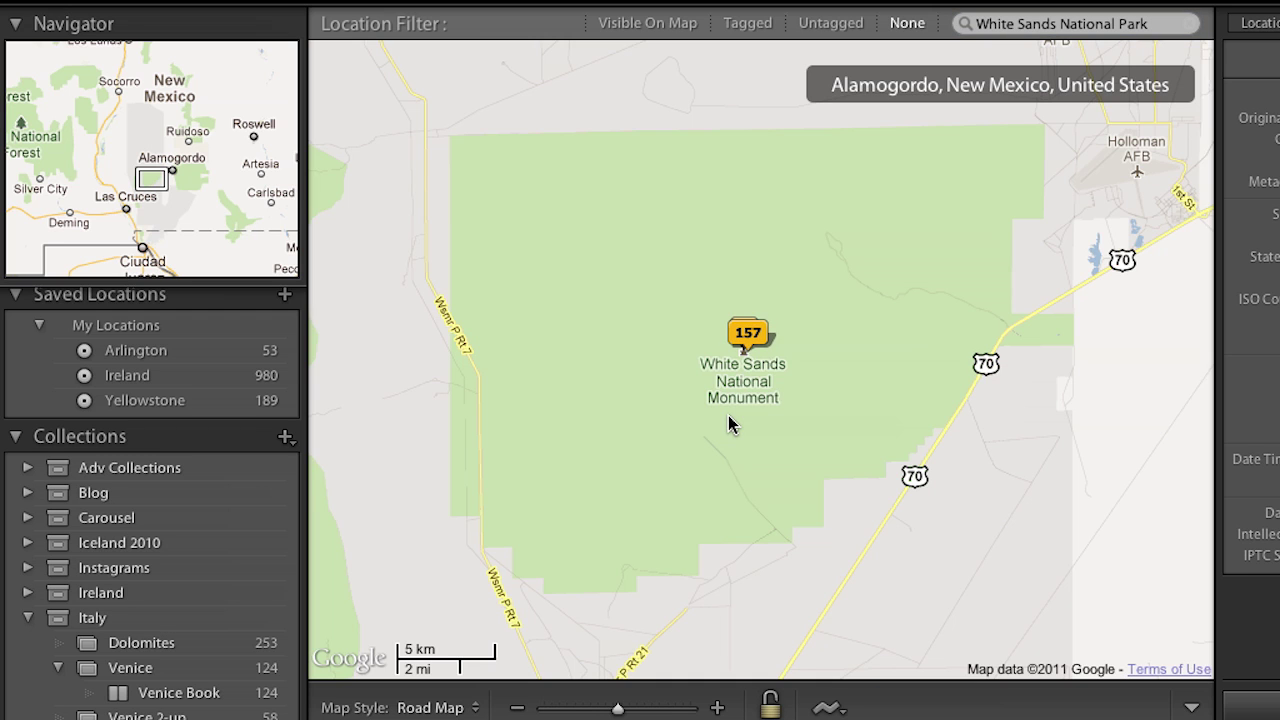
Zoom the map out to North America, then go to the Yellowstone saved location
scroll(728, 425, down, 4)
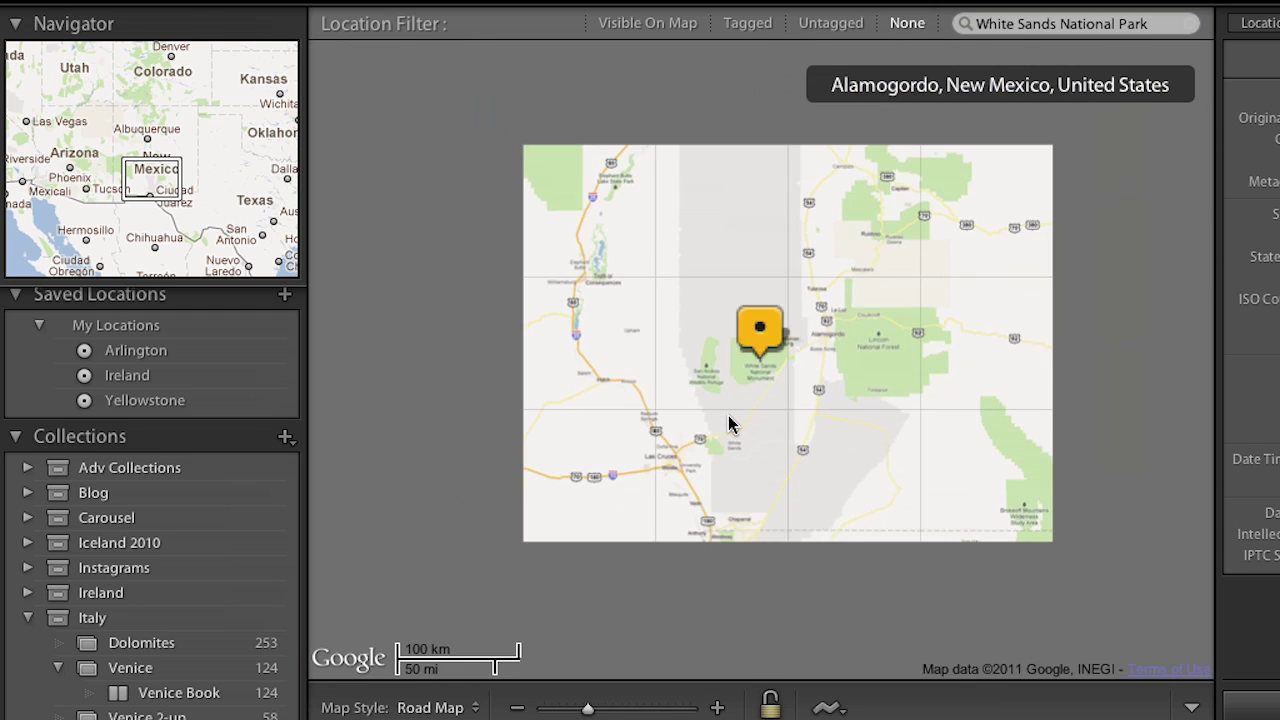
scroll(728, 424, down, 4)
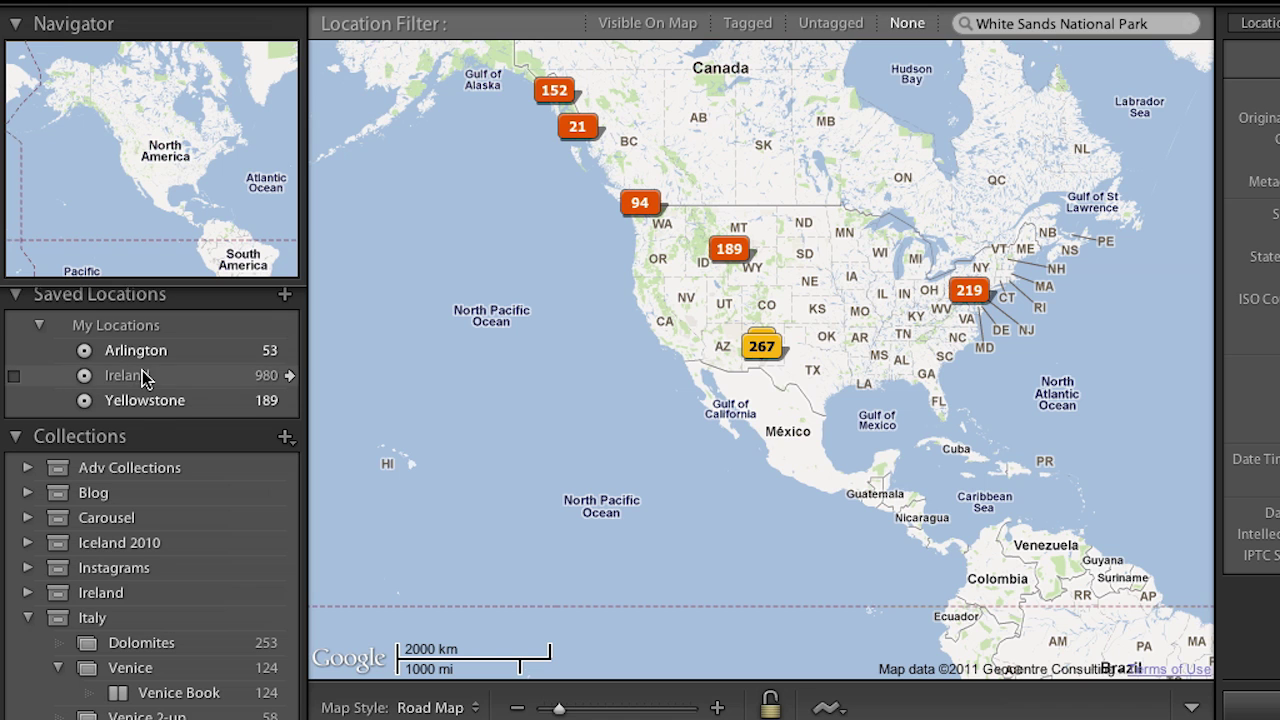
click(290, 405)
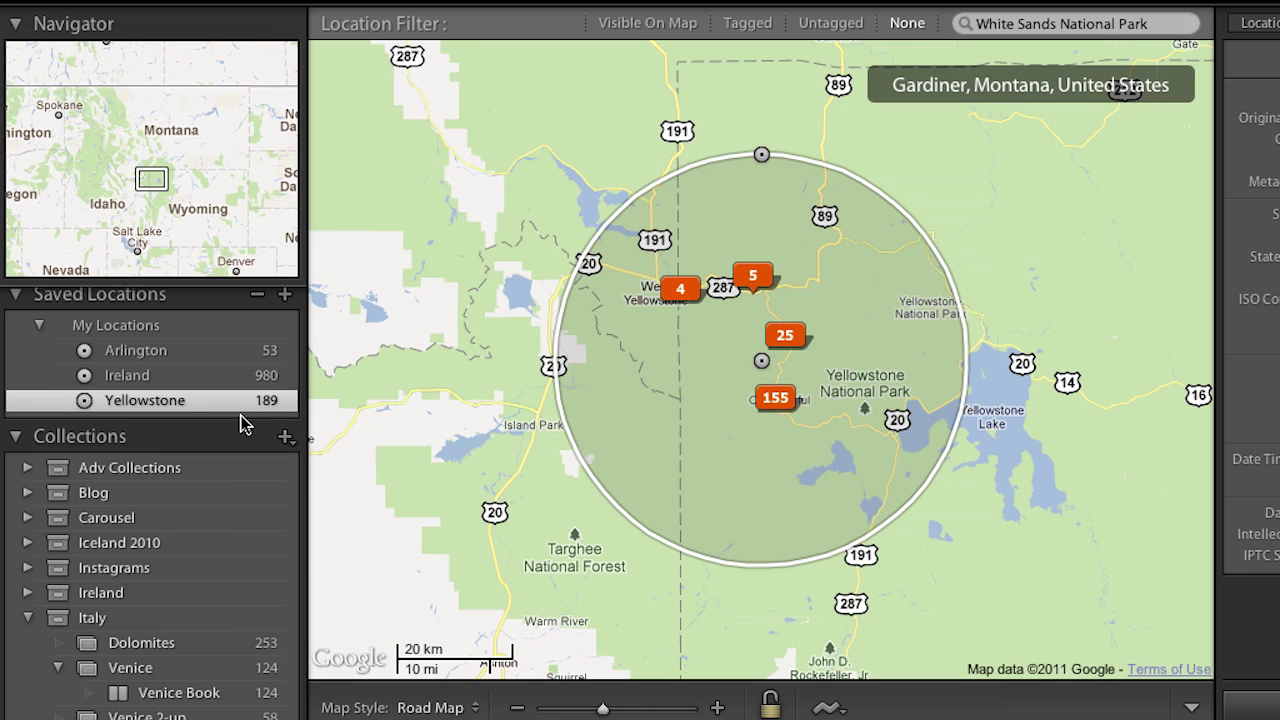
Move the map to the Ireland saved location
click(289, 376)
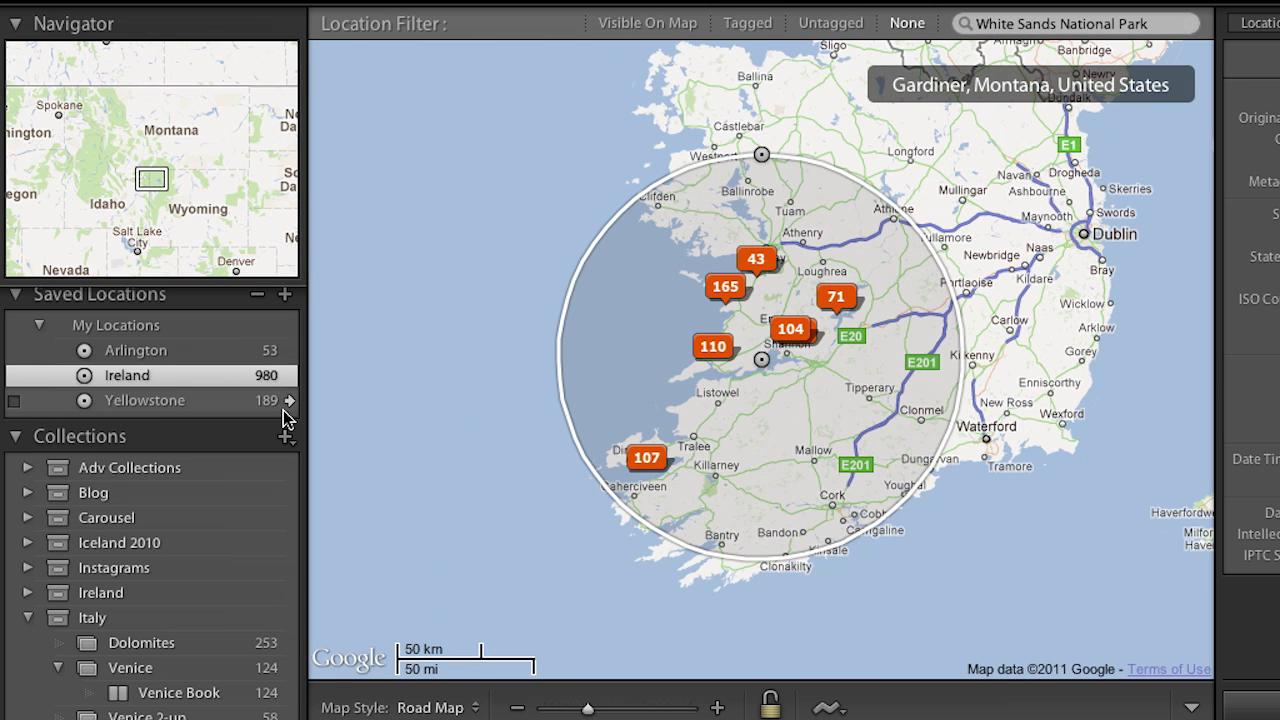
Preview the 107-photo Ireland cluster, stepping through four photos, then show the GPS tracklog options
click(649, 466)
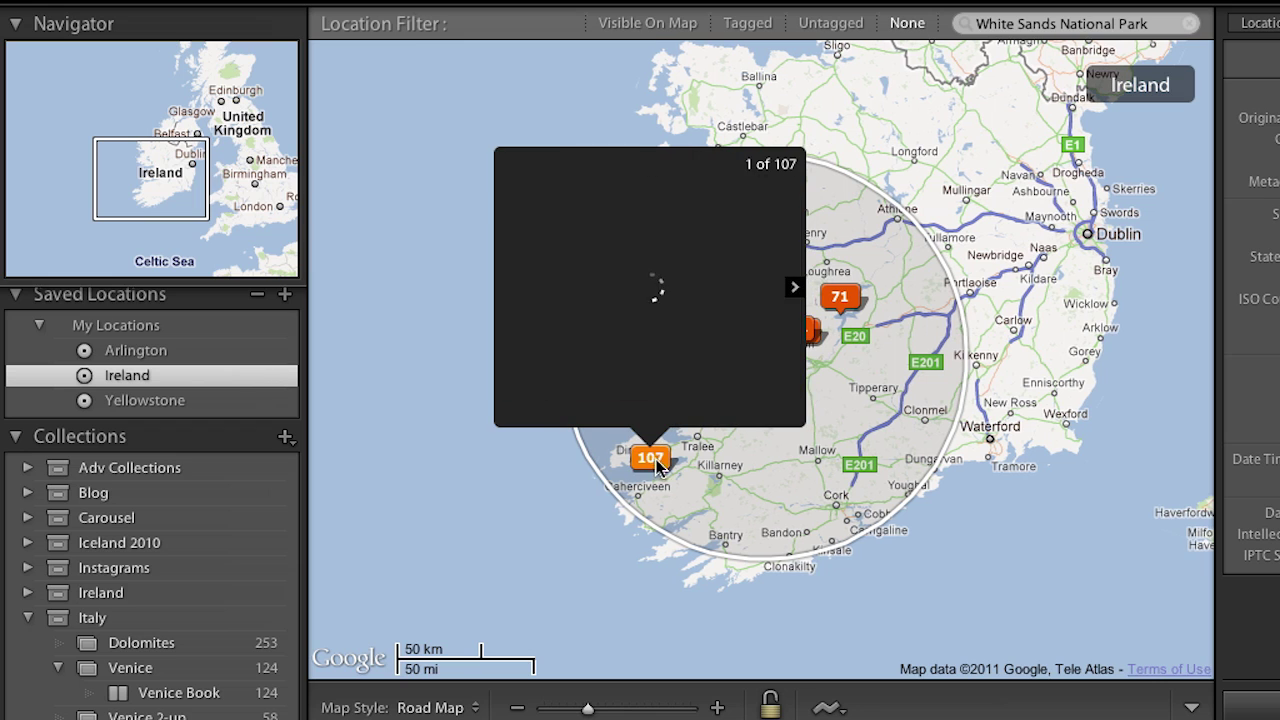
click(794, 288)
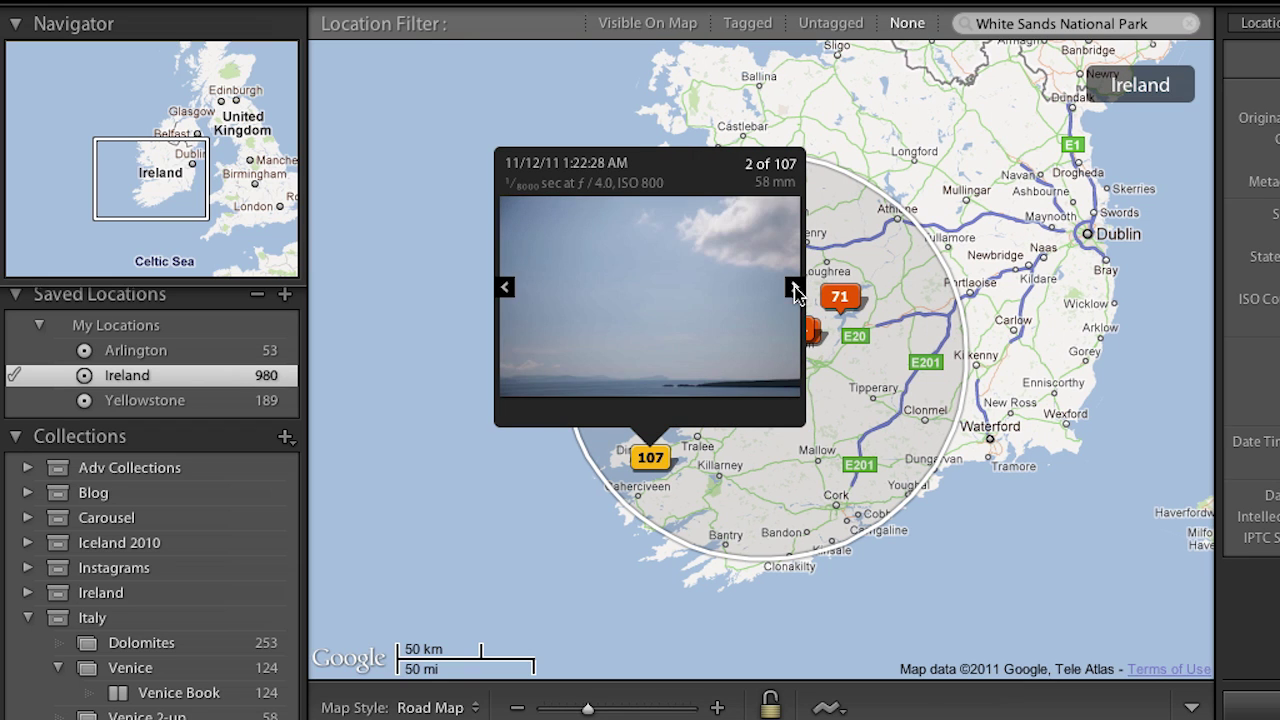
click(794, 288)
click(794, 288)
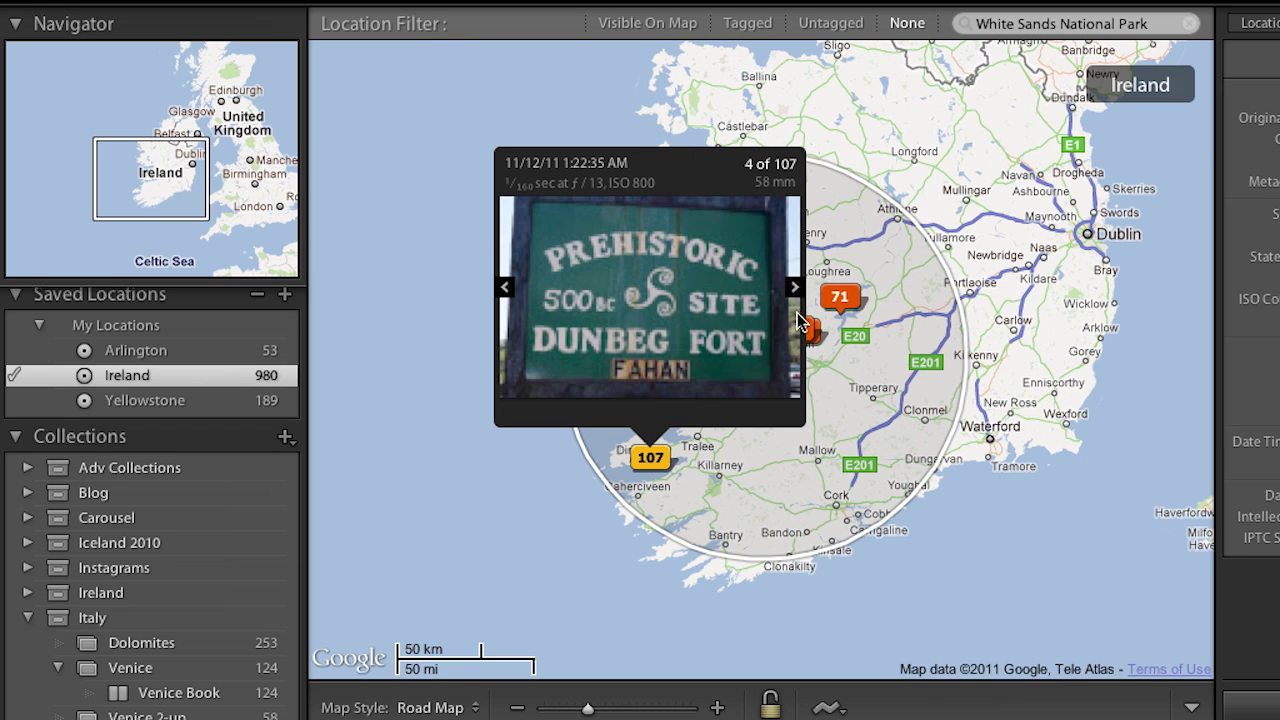
click(794, 288)
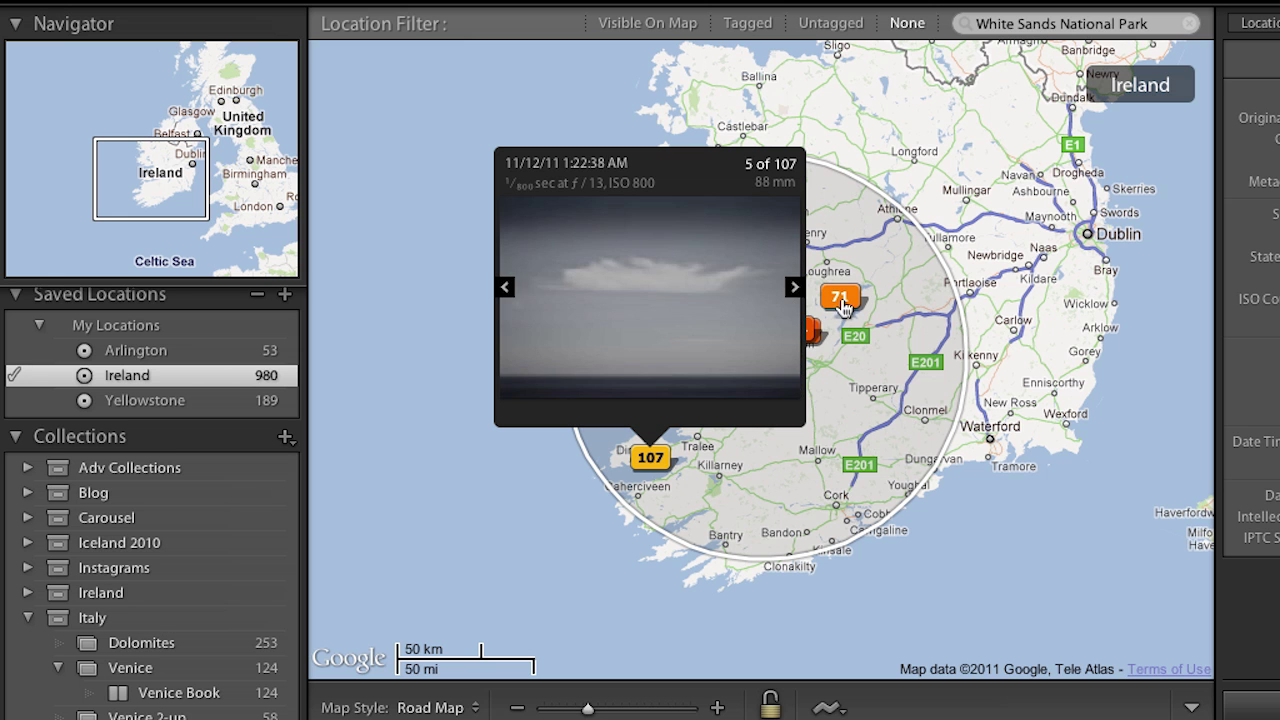
mouse_move(841, 298)
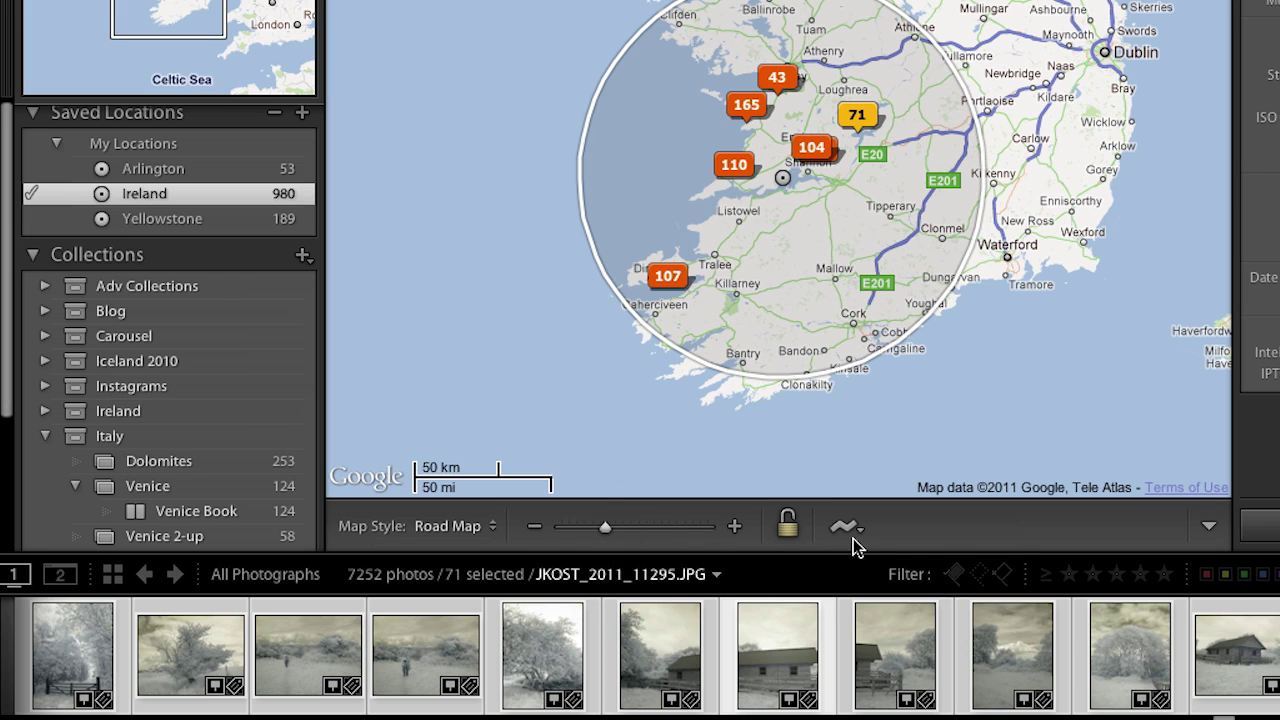
click(845, 530)
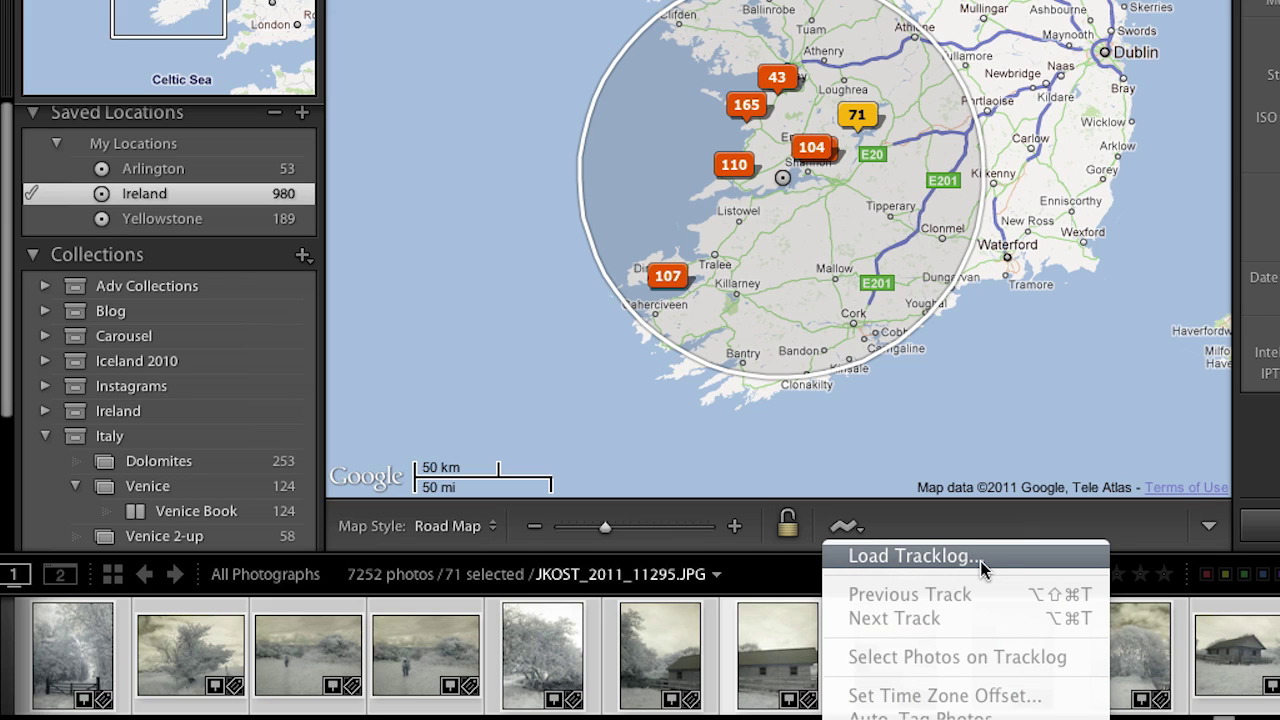
Dismiss the GPS tracklog options menu
click(946, 523)
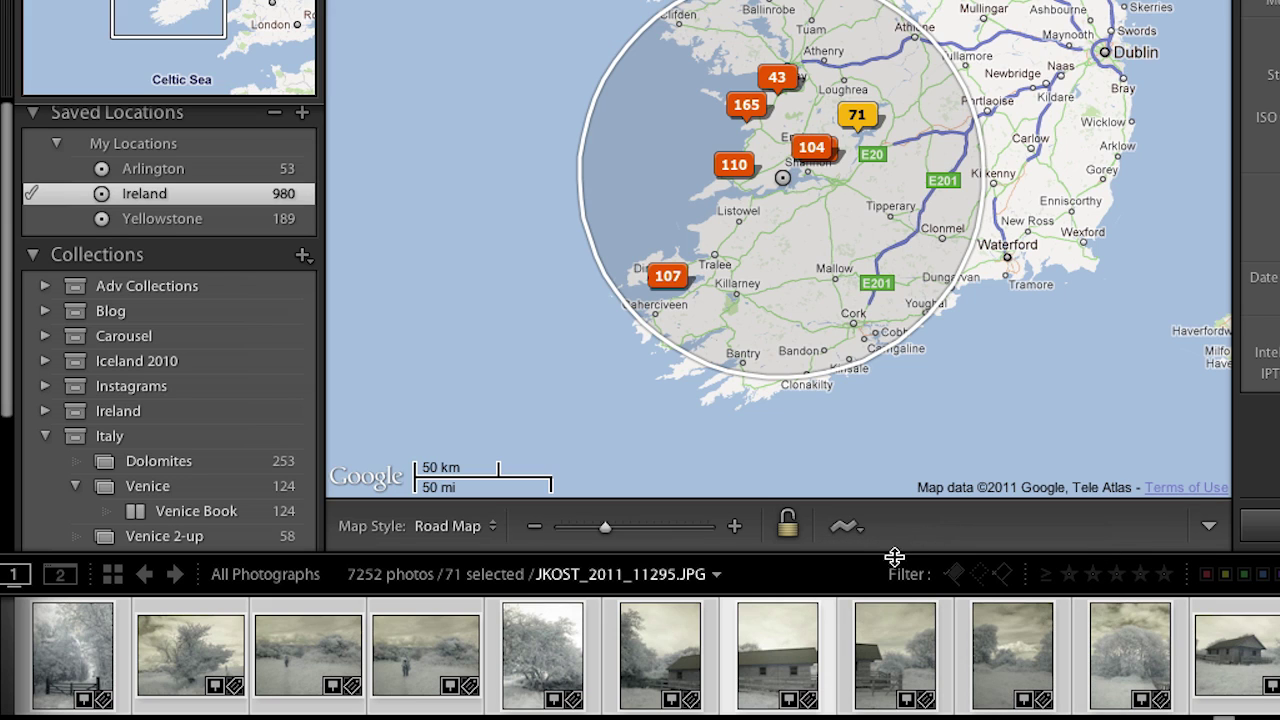
click(846, 526)
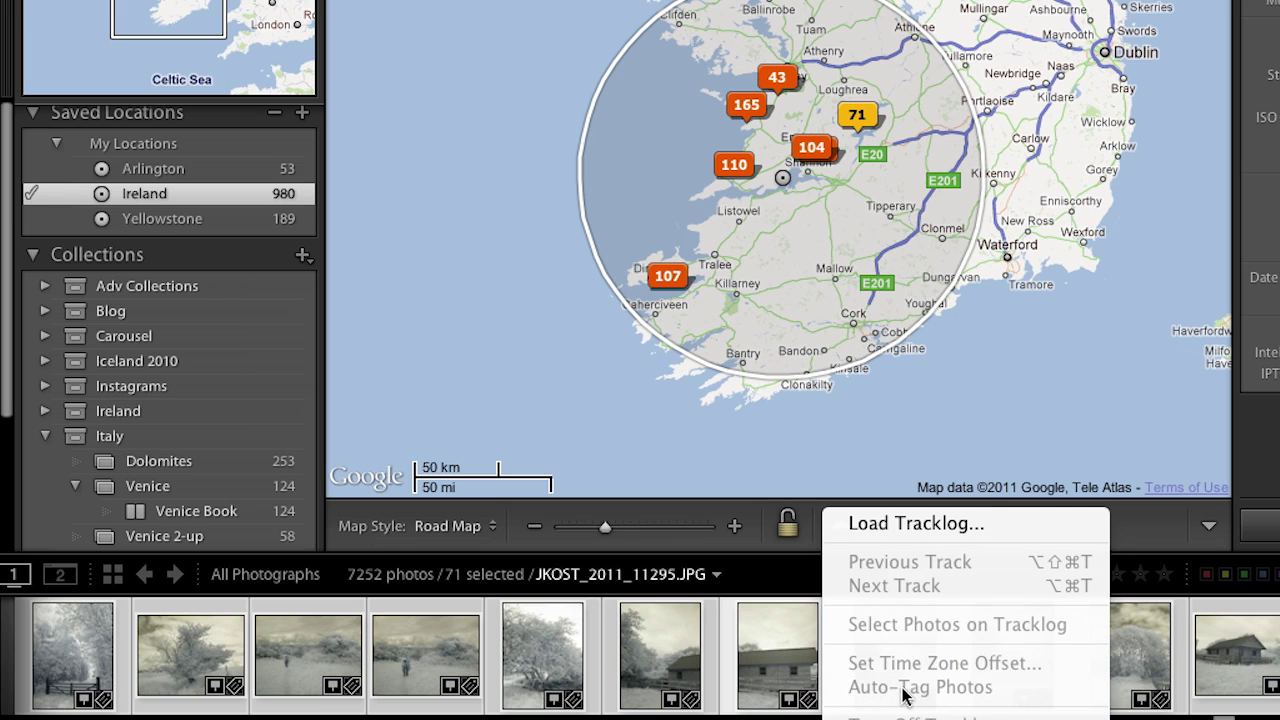
key(Escape)
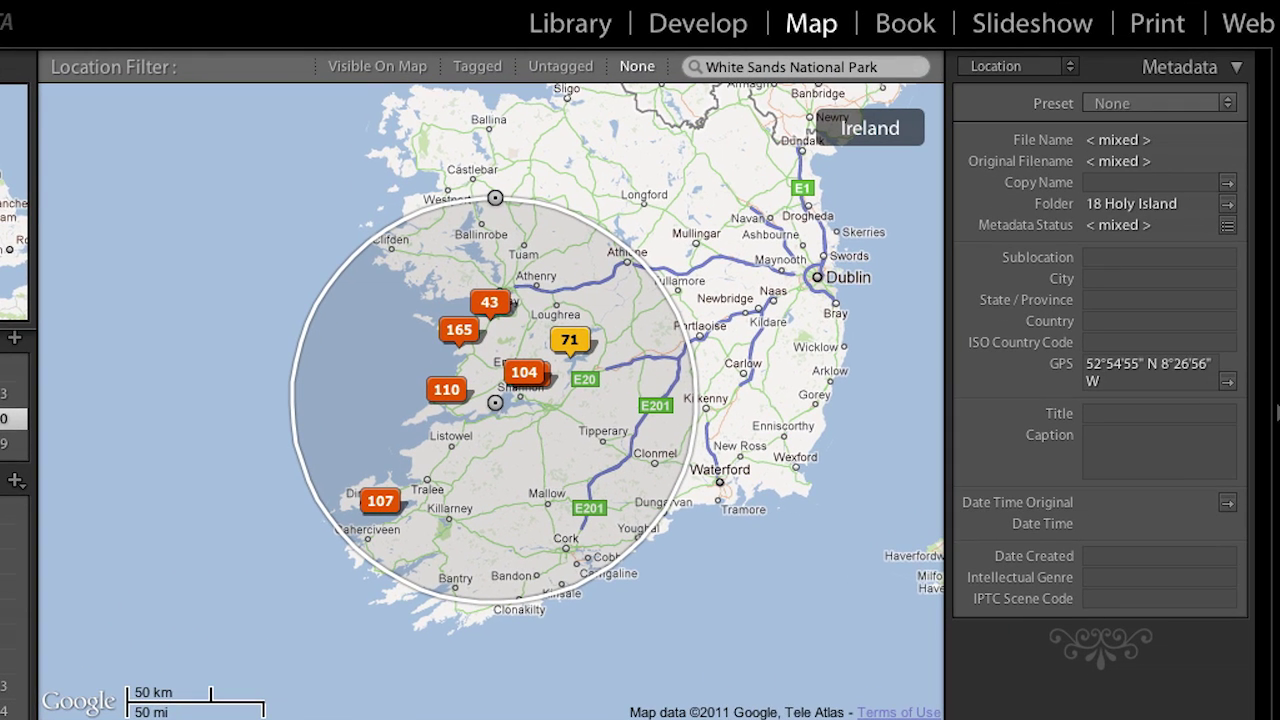
In the Library, select photos JKOST_2011_11289 through 11292 and bring up their export settings
click(604, 34)
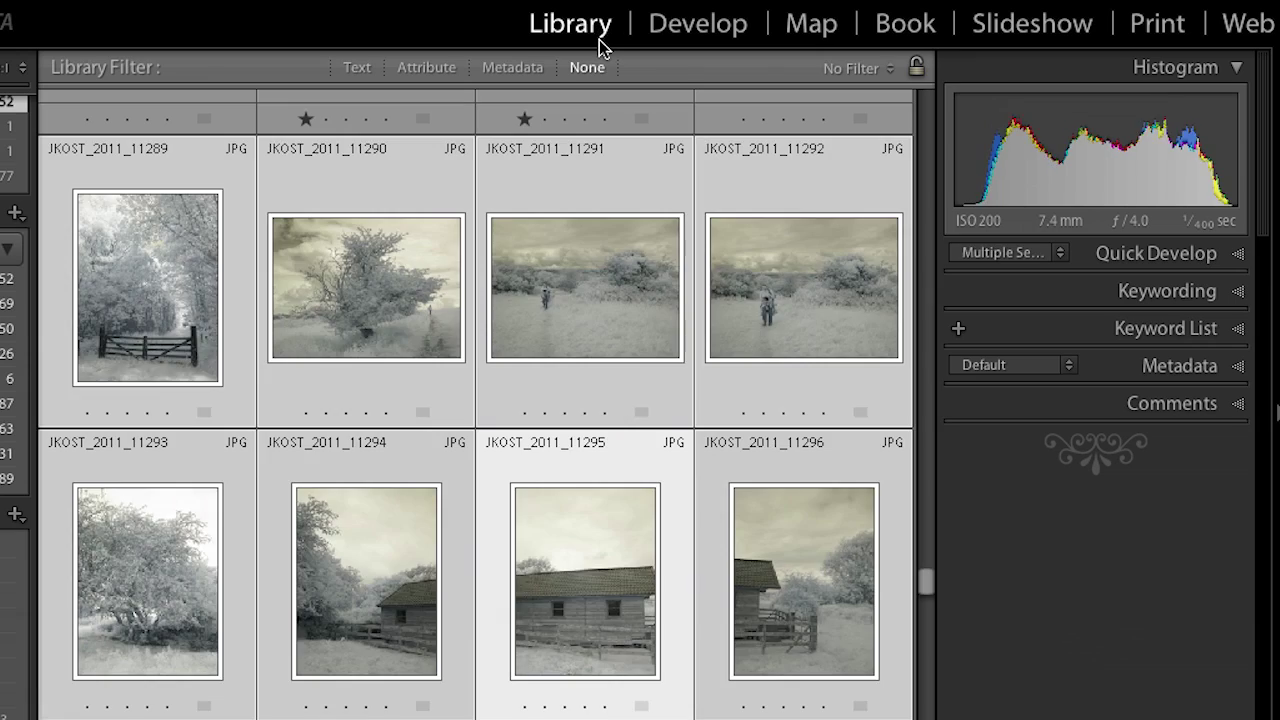
click(243, 317)
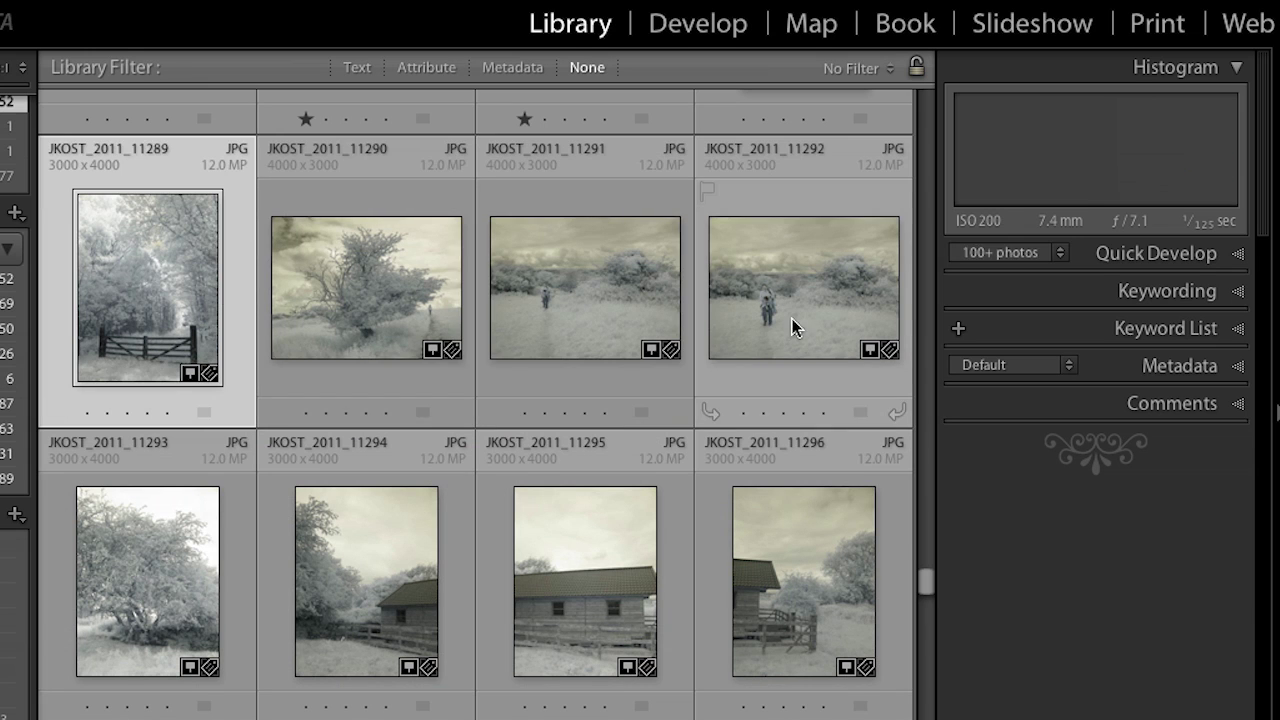
shift+click(792, 327)
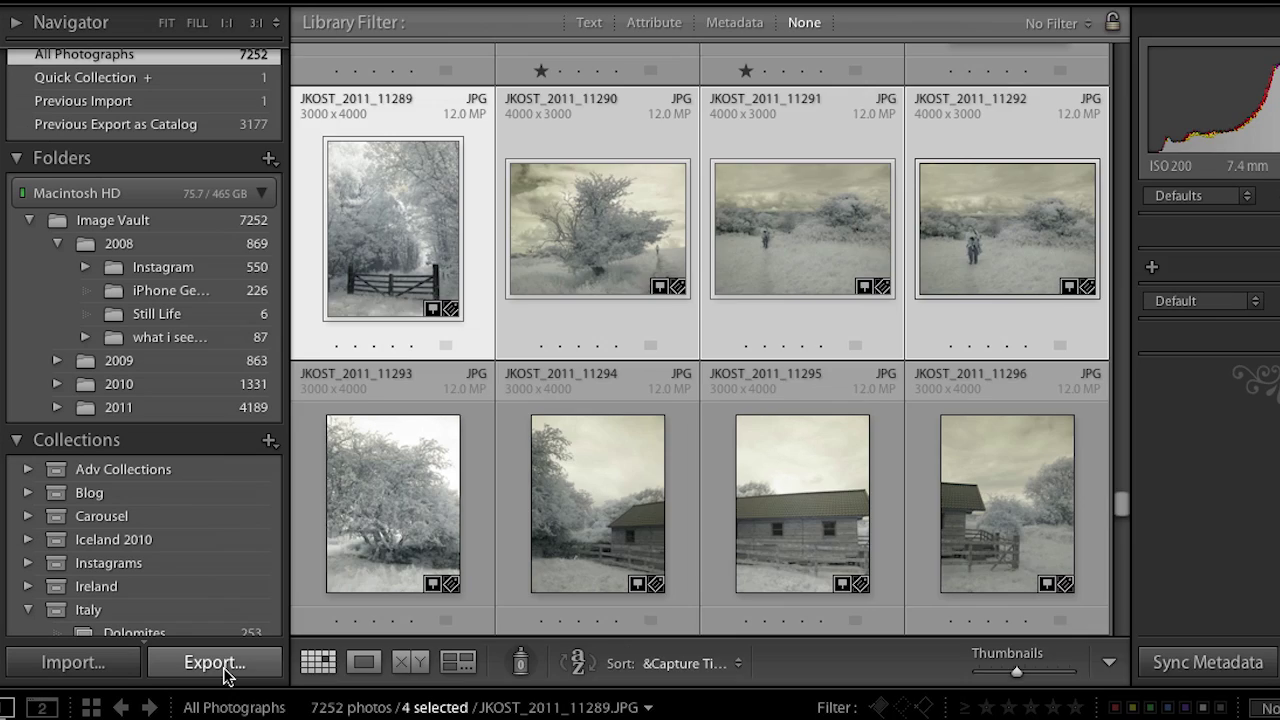
click(225, 670)
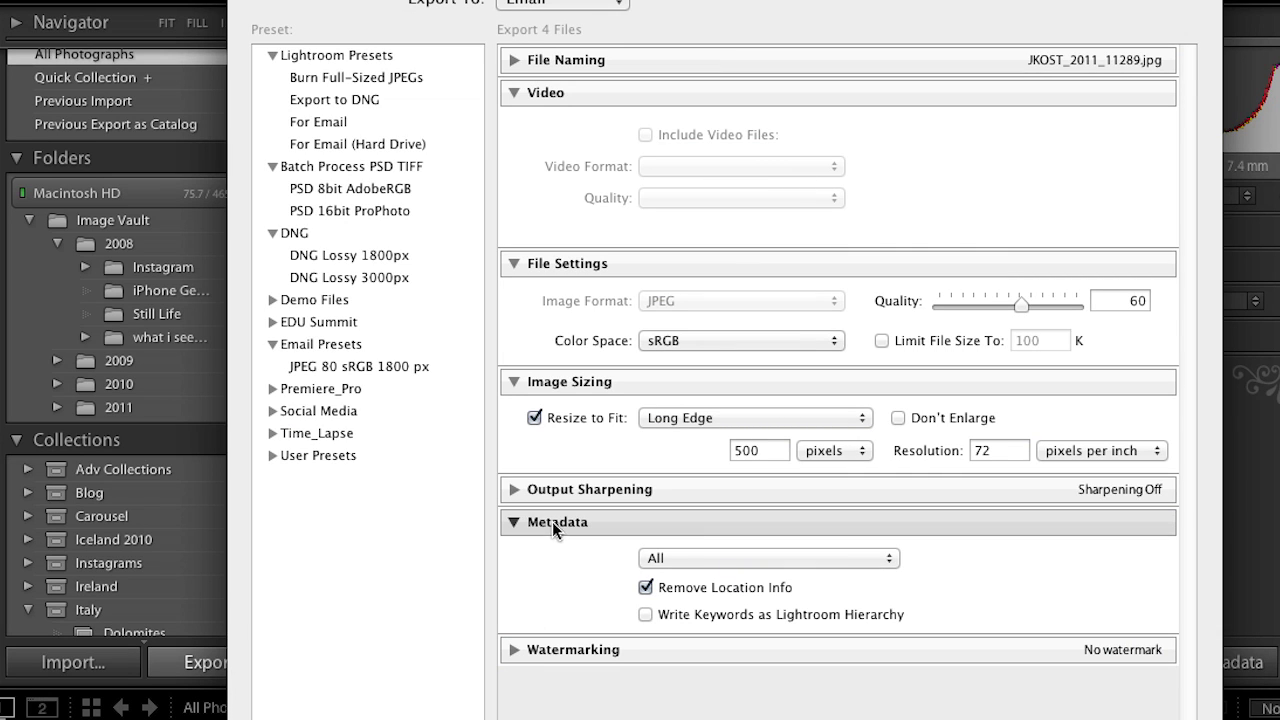
Try the Metadata choices All Except Camera Info and Copyright & Contact Info Only
click(681, 559)
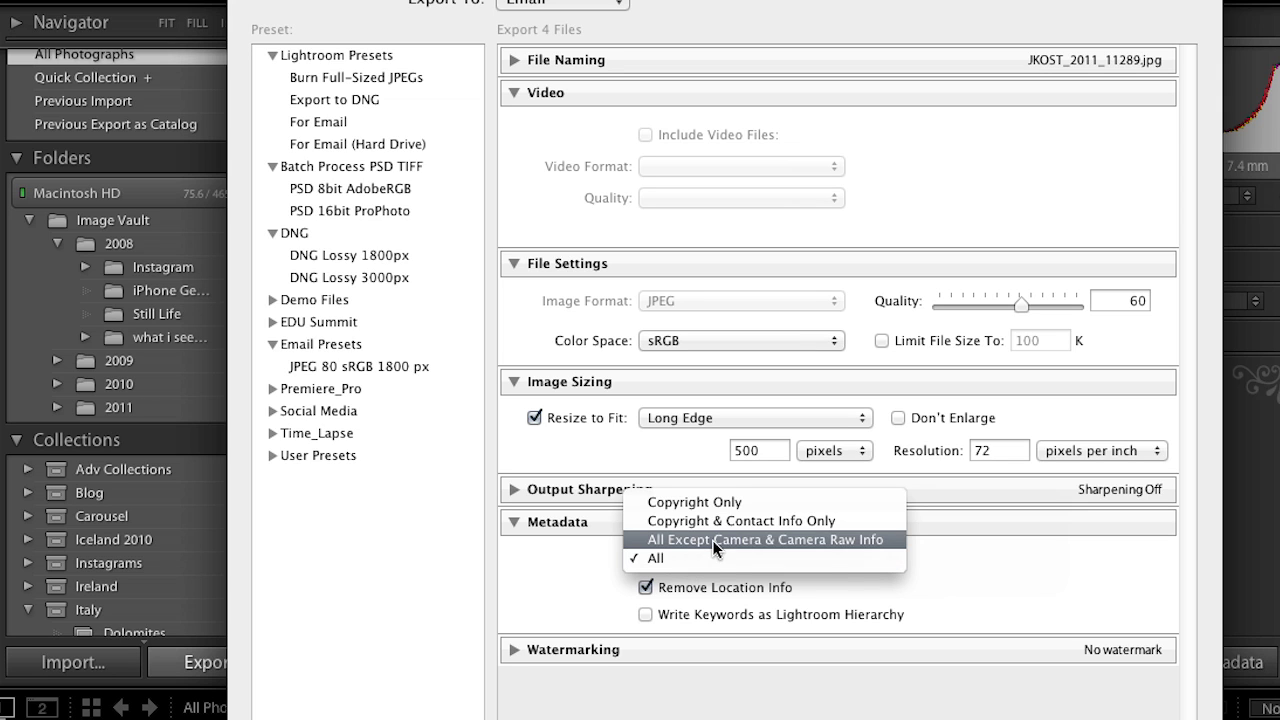
click(712, 540)
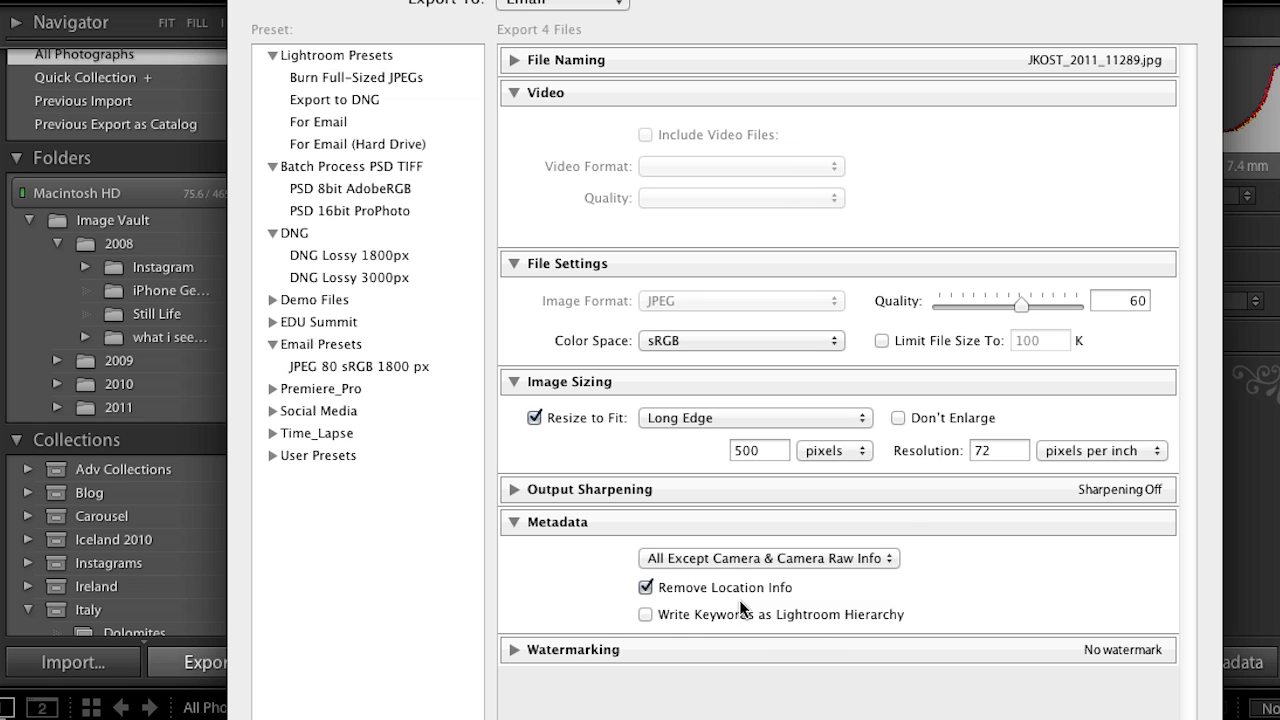
click(755, 555)
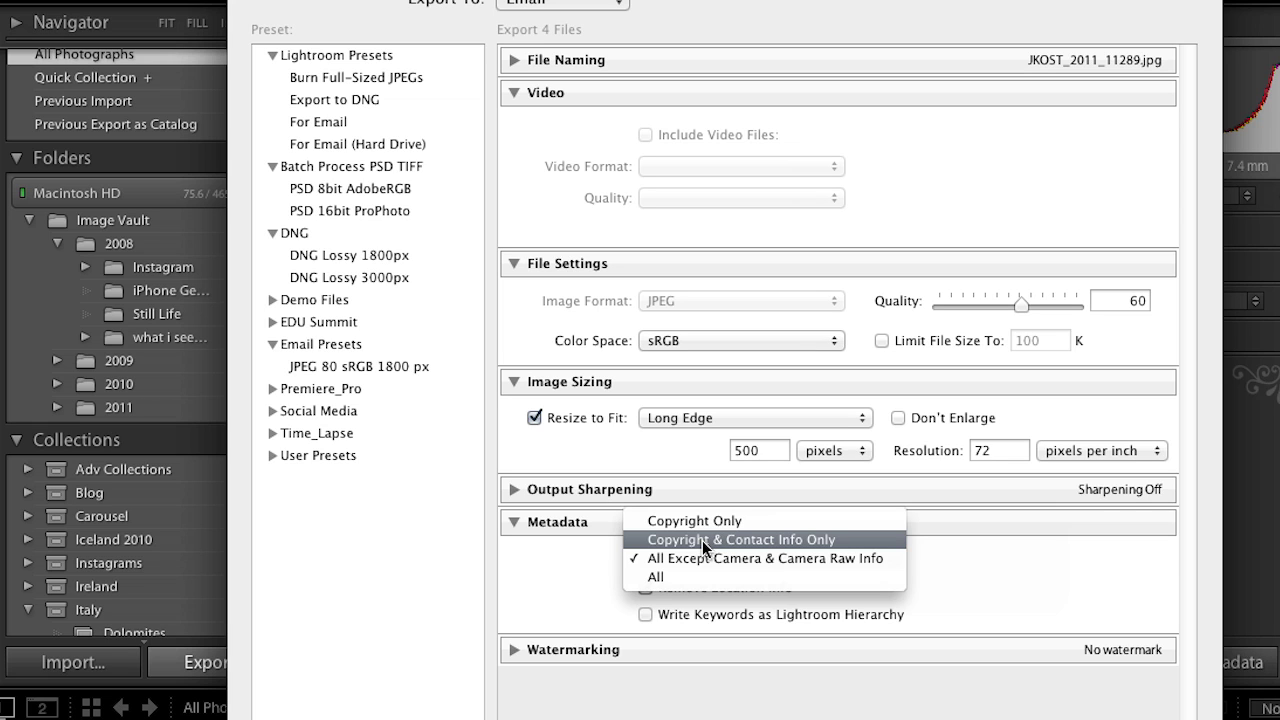
click(704, 540)
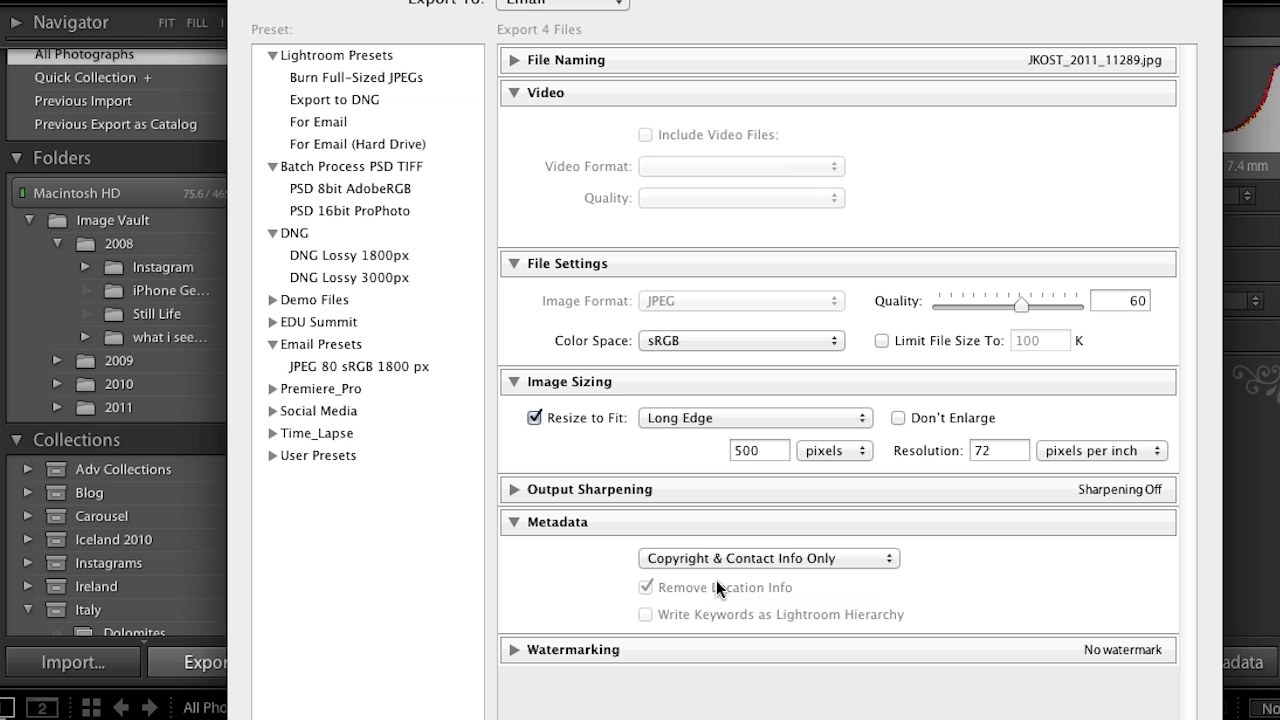
click(724, 562)
click(710, 579)
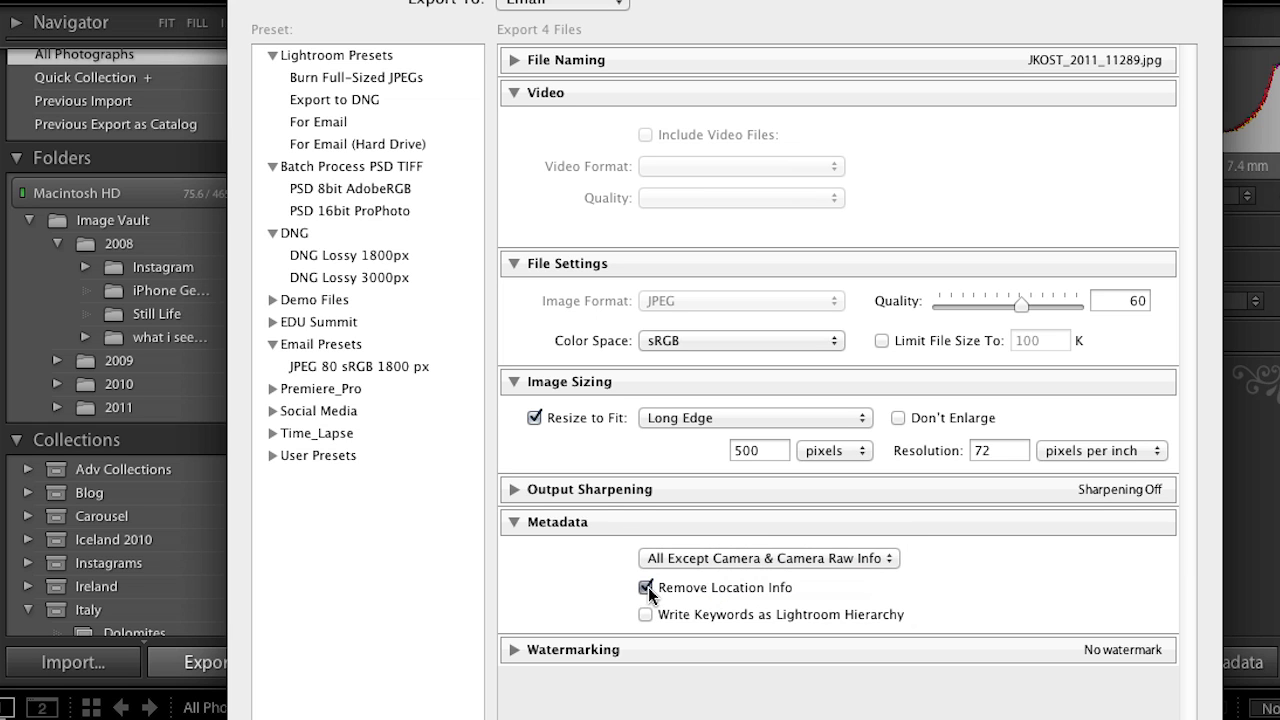
Turn on Remove Location Info, include All metadata, and close the export settings
click(645, 588)
click(722, 556)
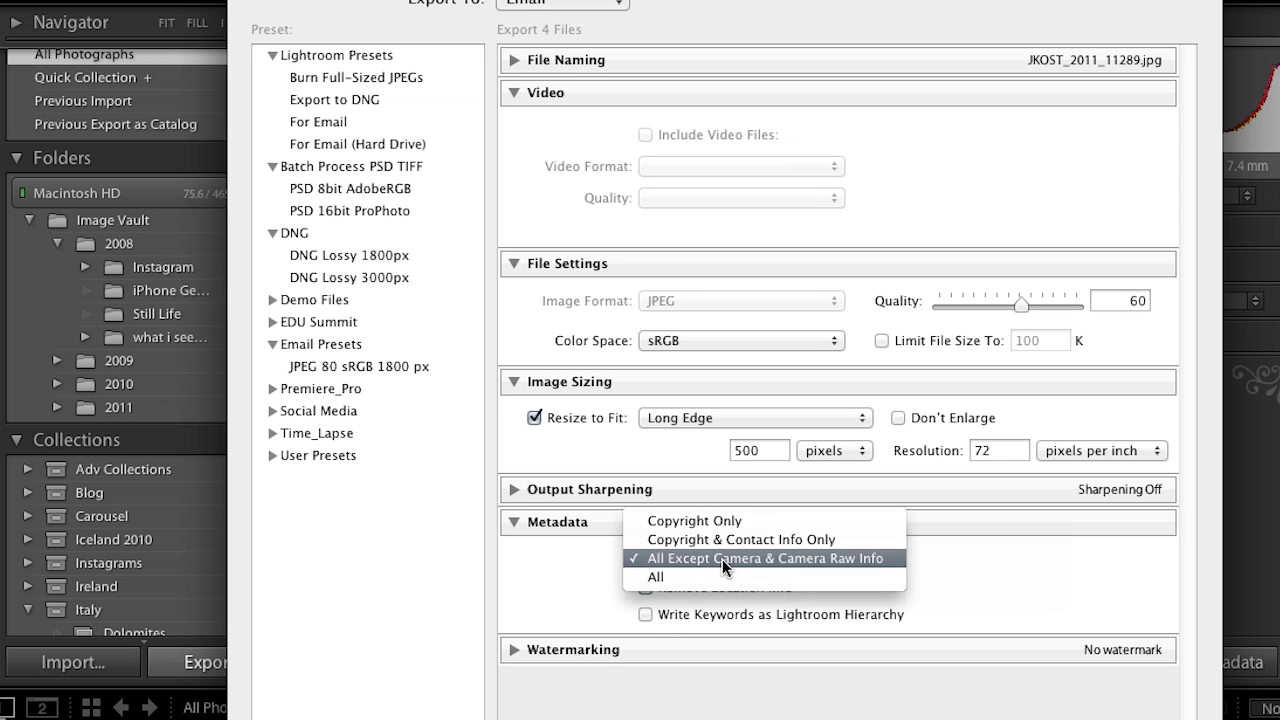
click(717, 576)
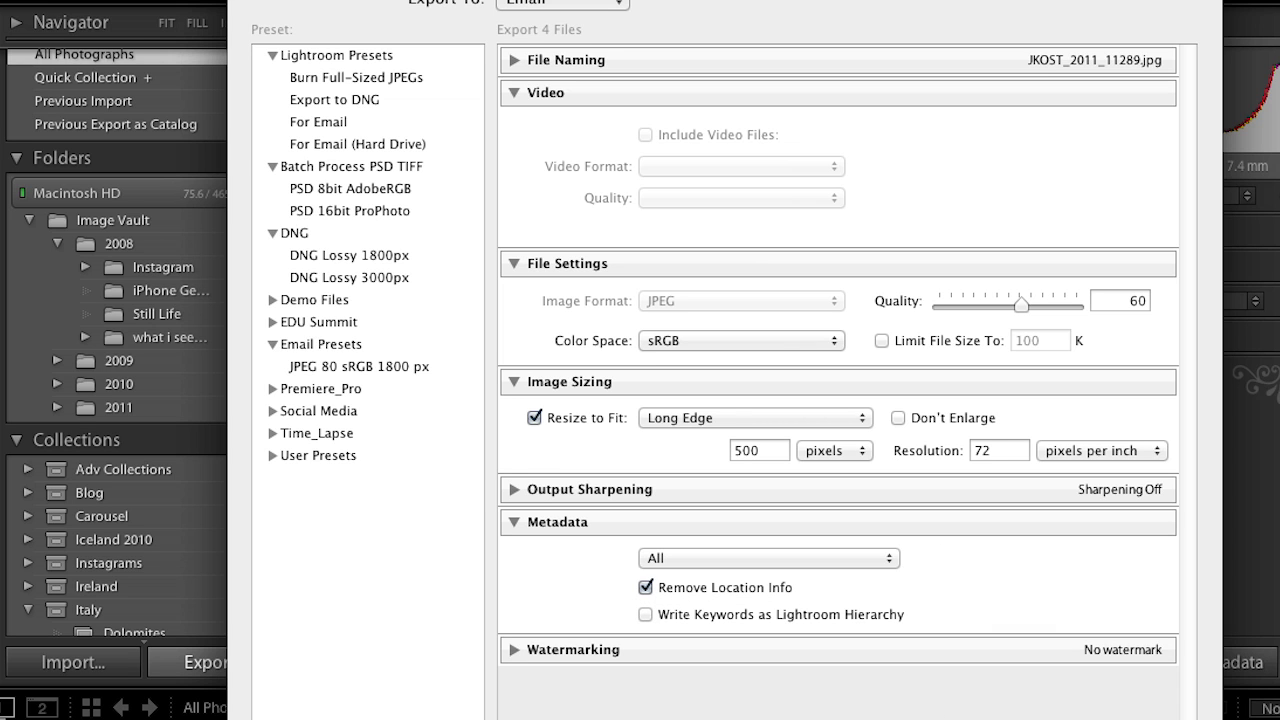
key(Return)
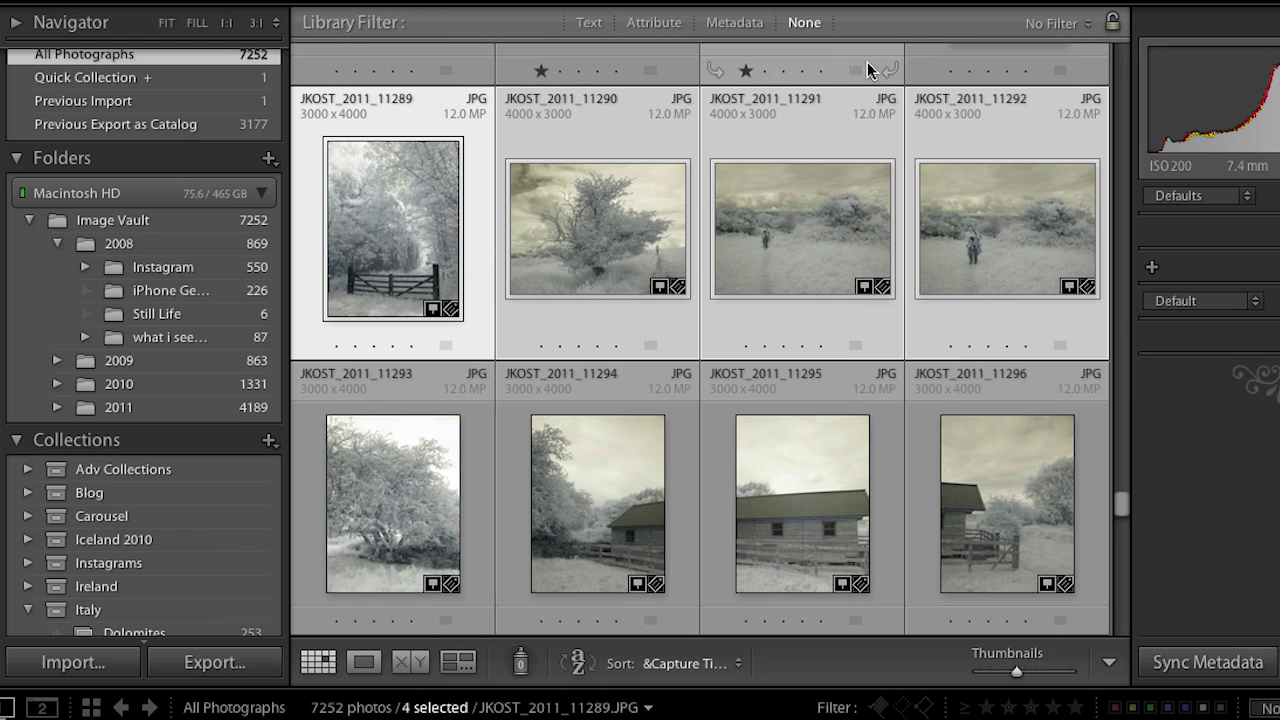
Show the Library Metadata filter columns Date, Camera, Lens and Label, keeping Lens
click(750, 28)
click(742, 49)
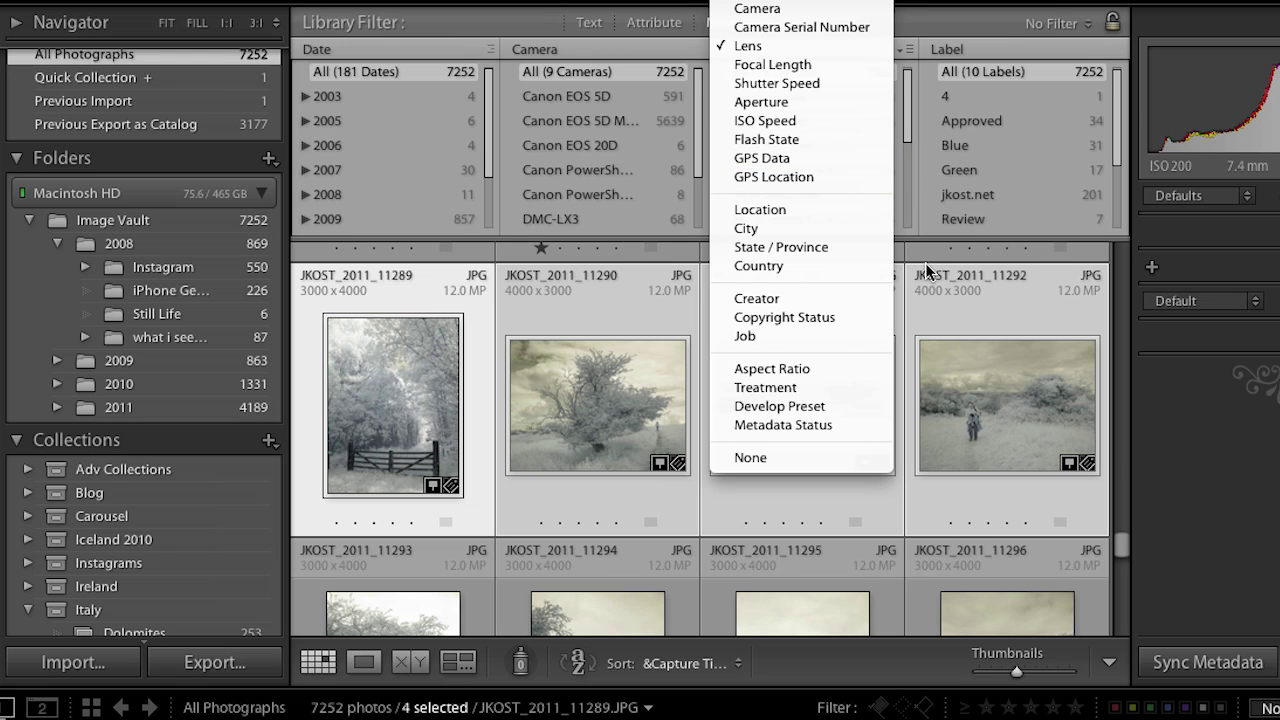
click(925, 322)
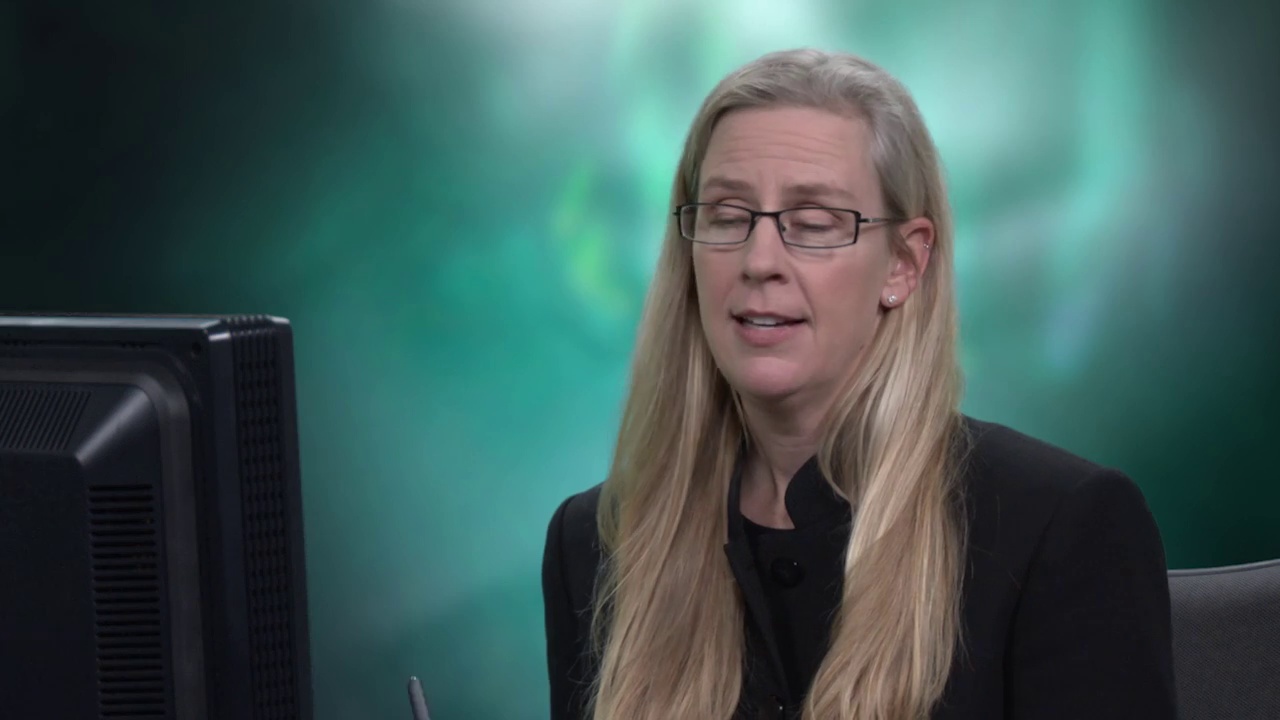